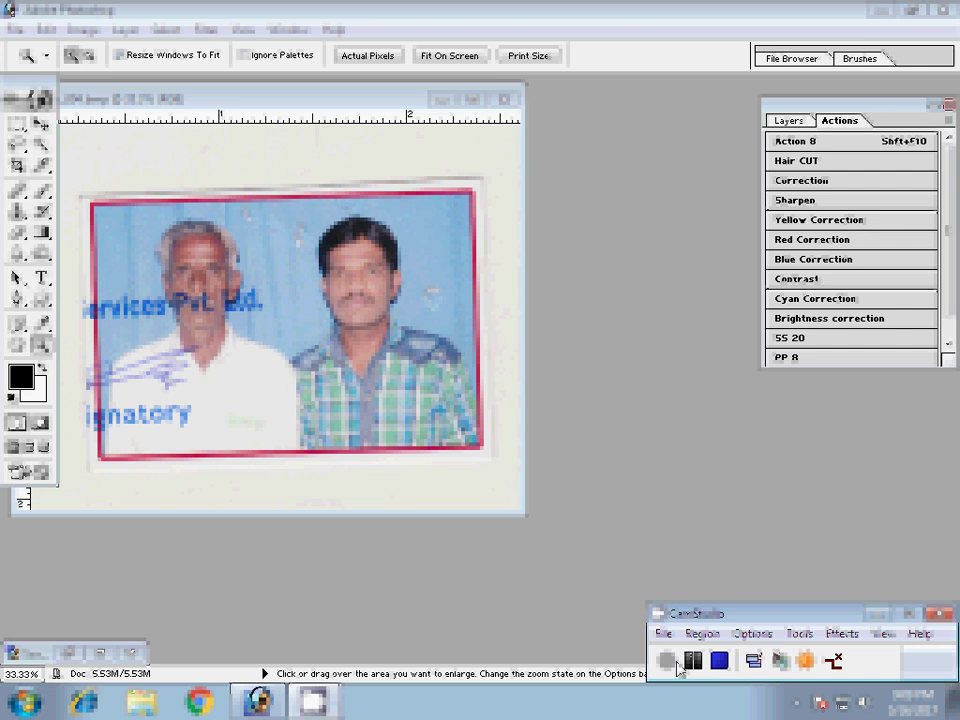
# Step: Straighten the scan and crop it to a 4 x 6 in photo at 300 ppi, dropping the white border
pyautogui.press('c')
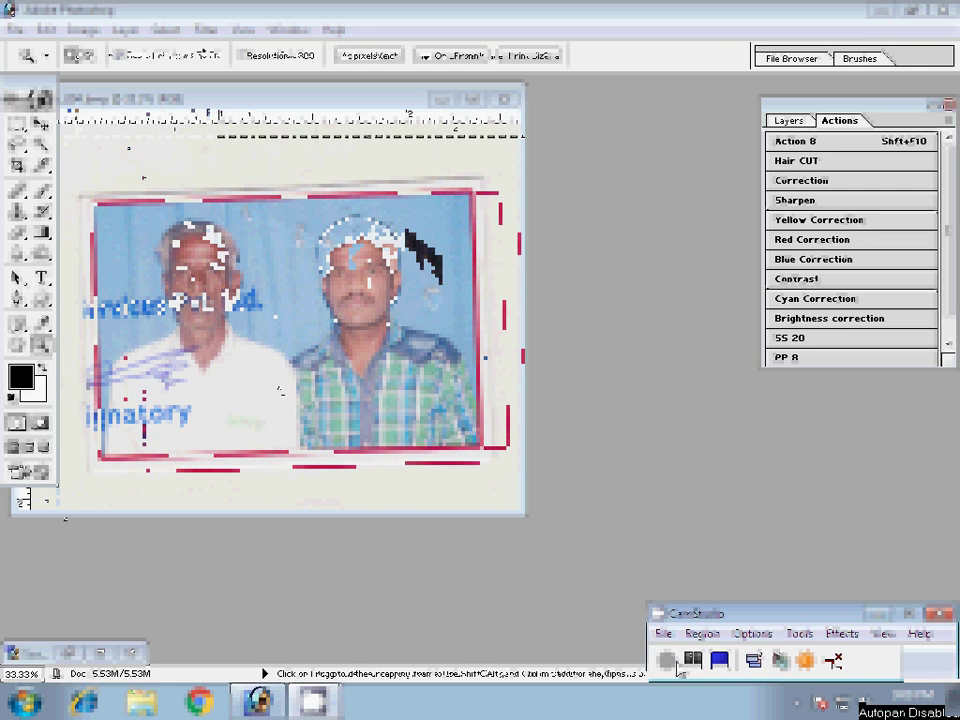
pyautogui.moveTo(138, 209)
pyautogui.mouseDown()
pyautogui.moveTo(459, 558)
pyautogui.moveTo(462, 472)
pyautogui.mouseUp()
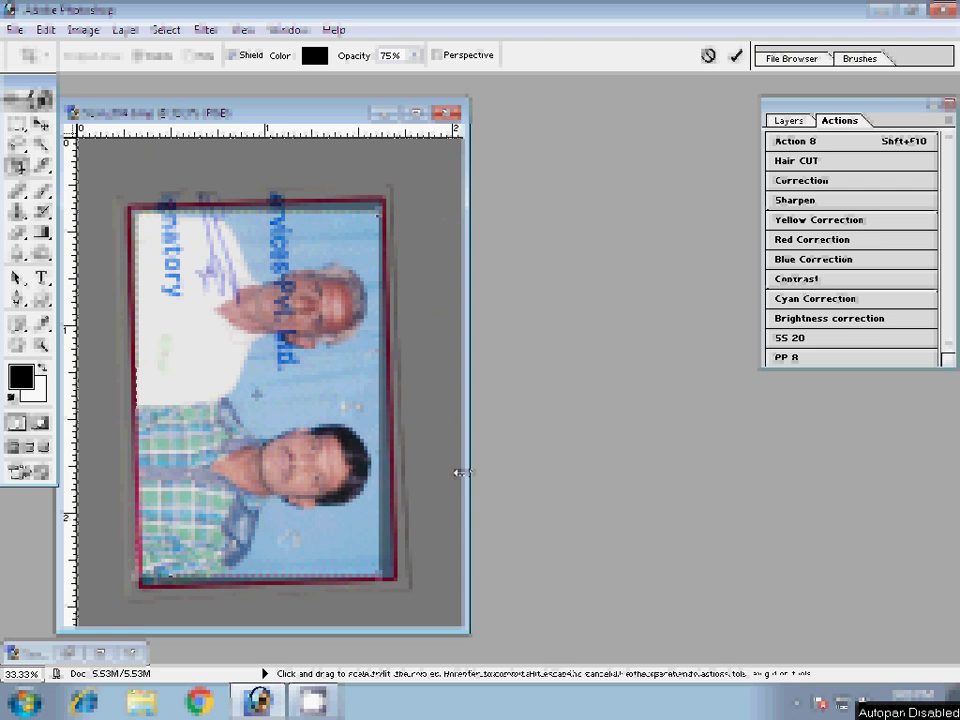
pyautogui.press('Return')
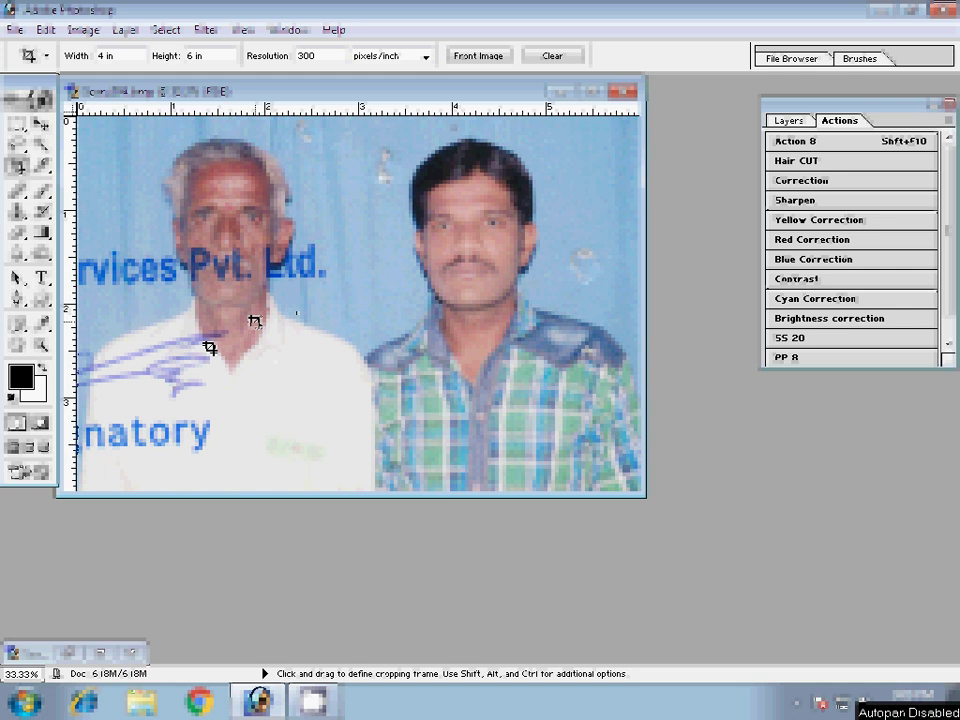
# Step: Zoom in on the younger man's head and clone background over the blotches and 'Ltd.' lettering
pyautogui.press('z')
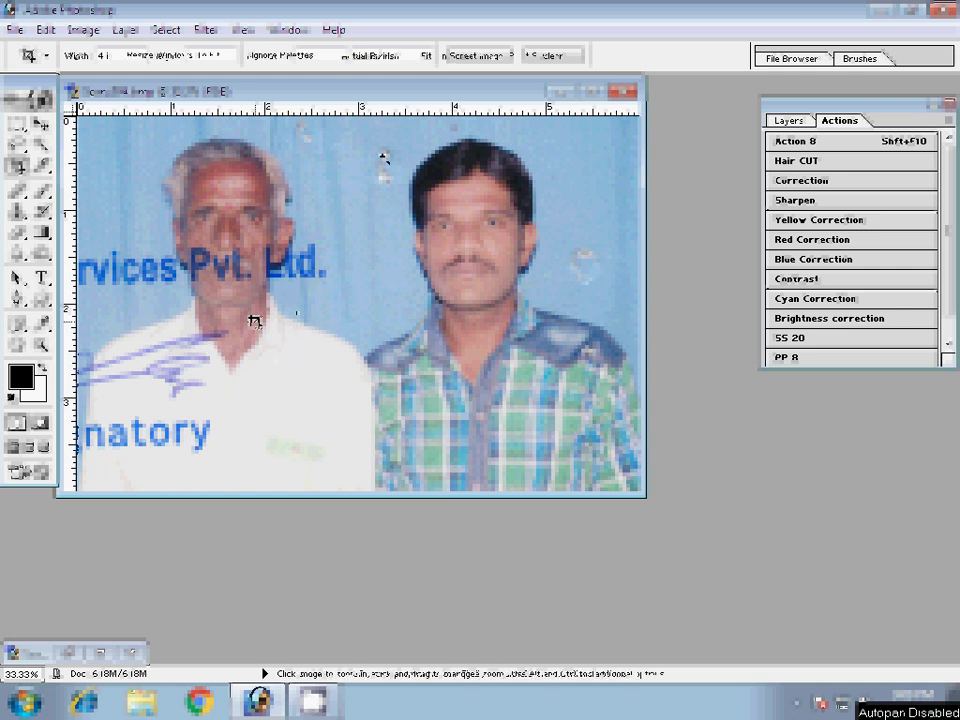
pyautogui.click(376, 228)
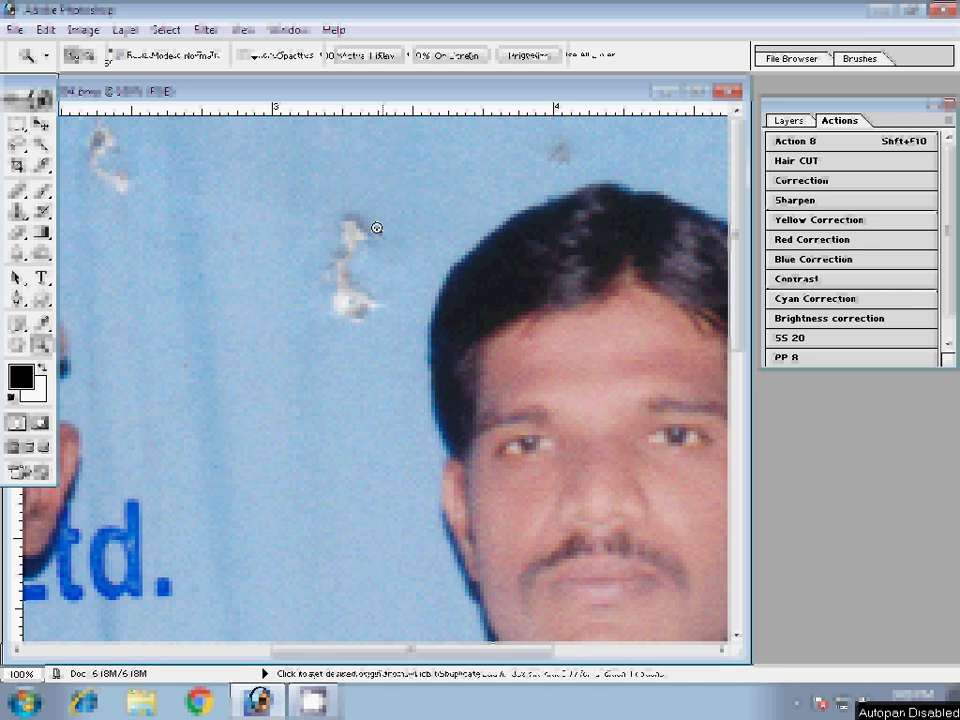
pyautogui.click(615, 272)
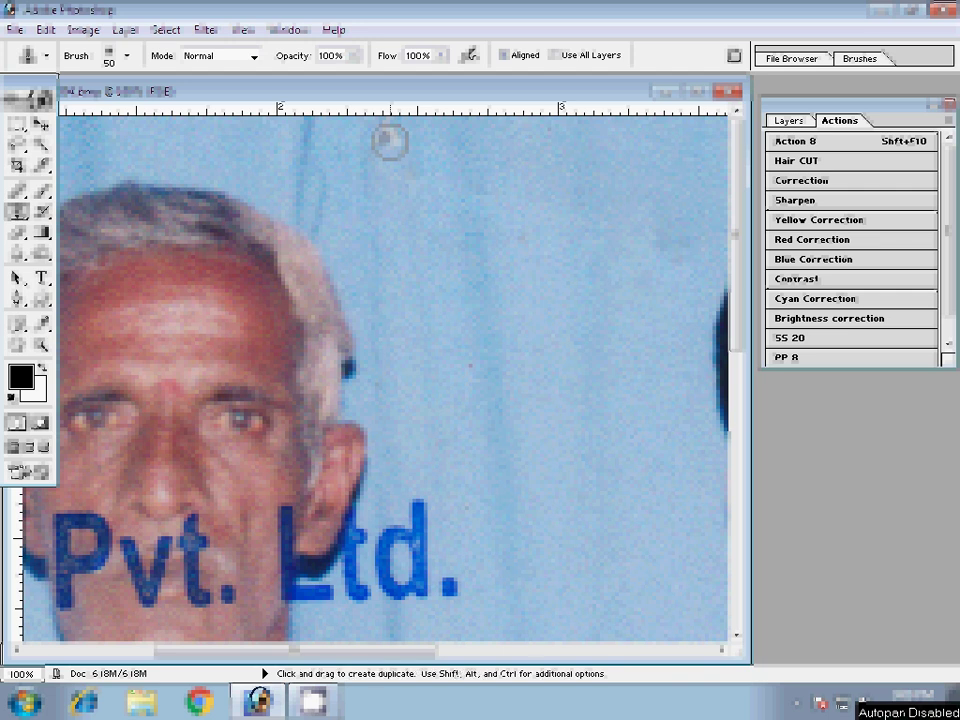
pyautogui.moveTo(440, 570); pyautogui.dragTo(360, 560)
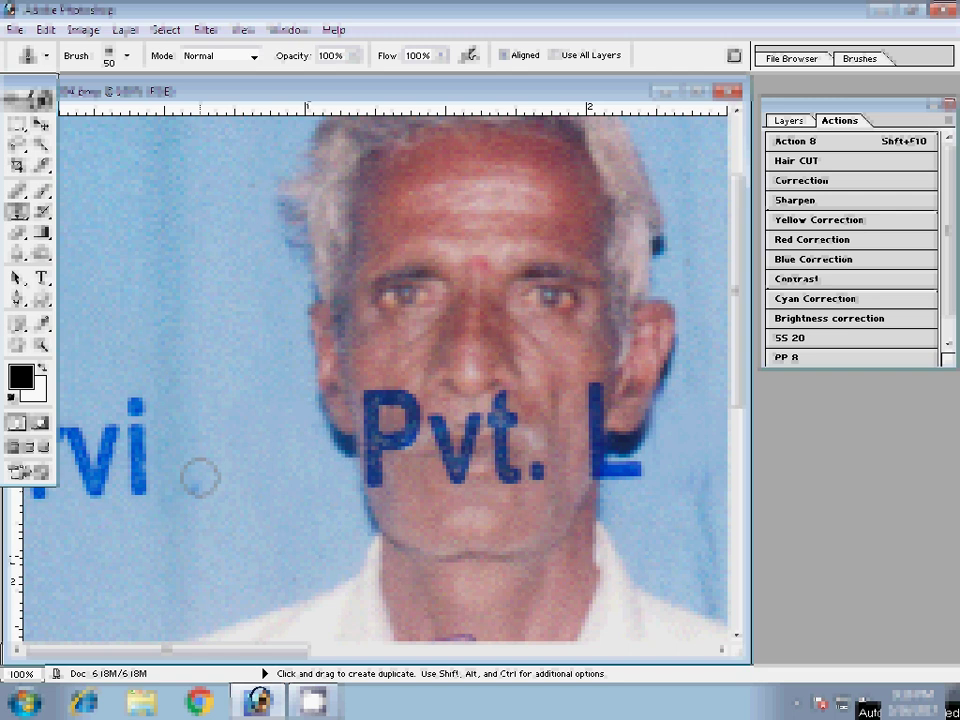
pyautogui.moveTo(628, 506); pyautogui.dragTo(605, 545)
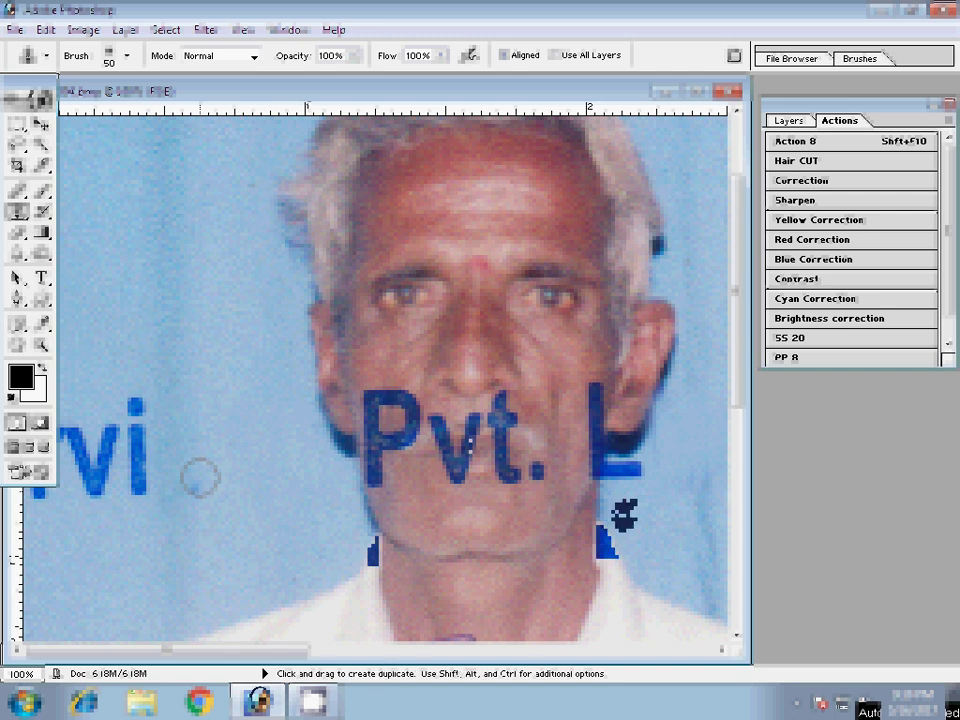
pyautogui.hotkey('ctrl', 'z')
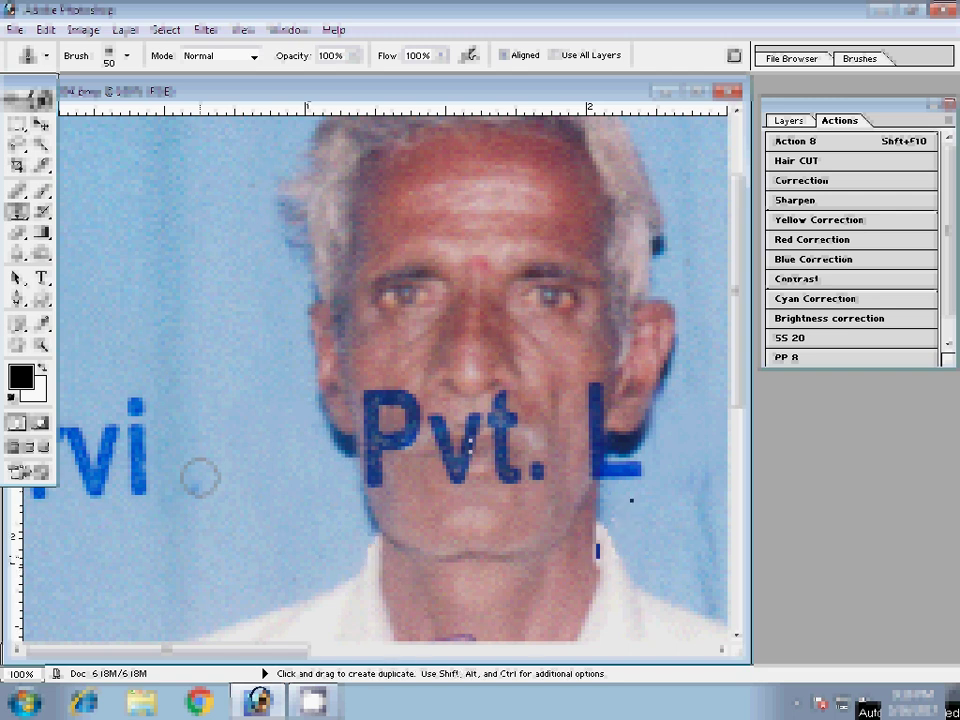
pyautogui.hotkey('shift', 's')
pyautogui.click(369, 450)
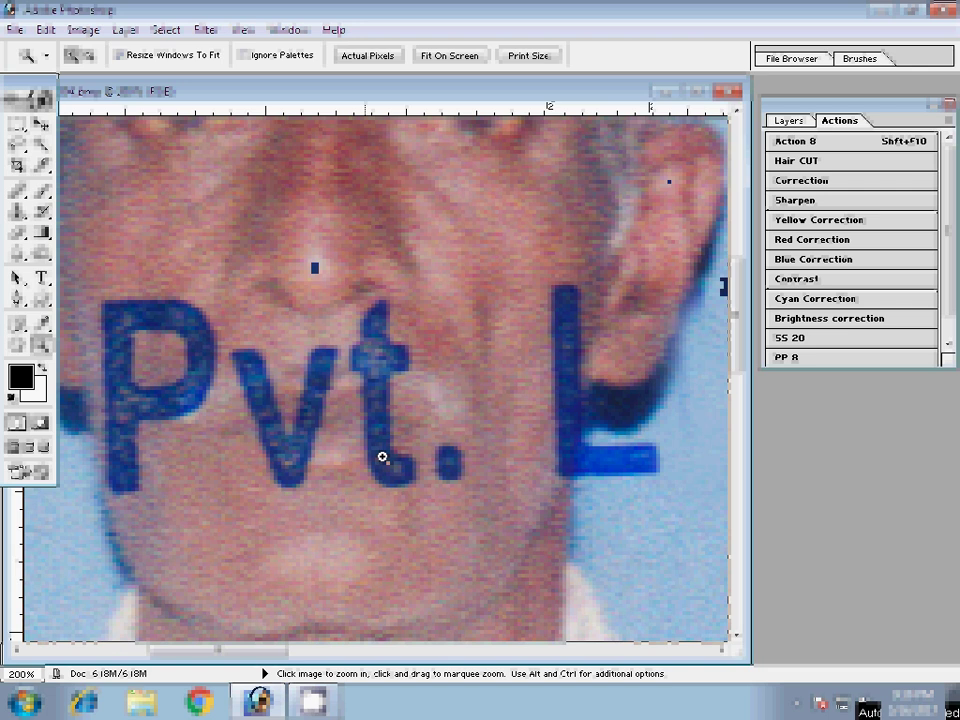
pyautogui.press('s')
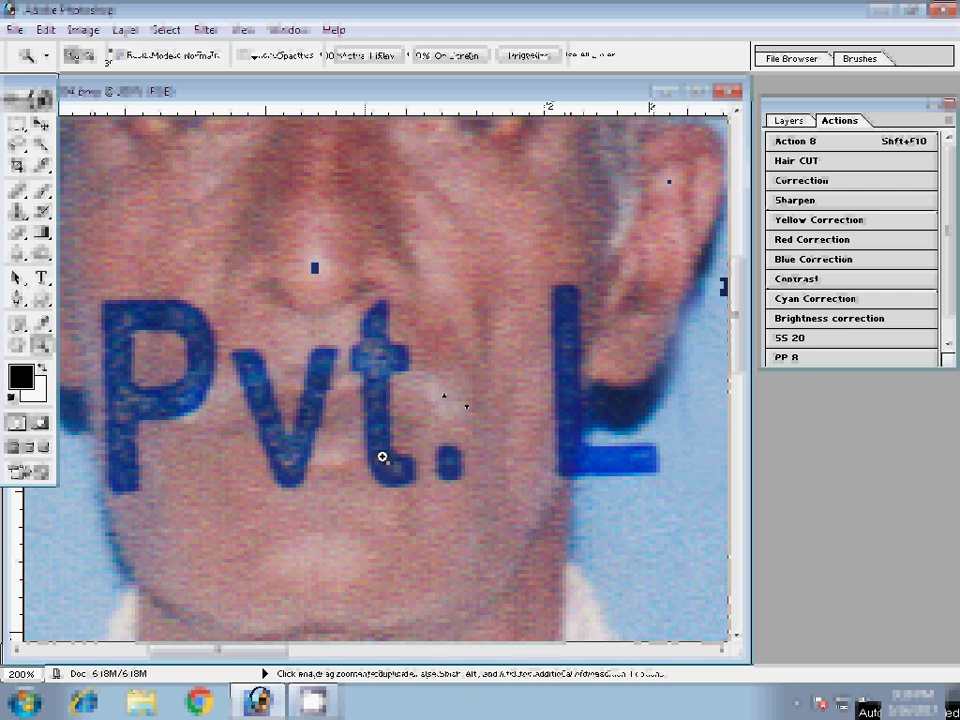
pyautogui.press('o')
pyautogui.press('l')
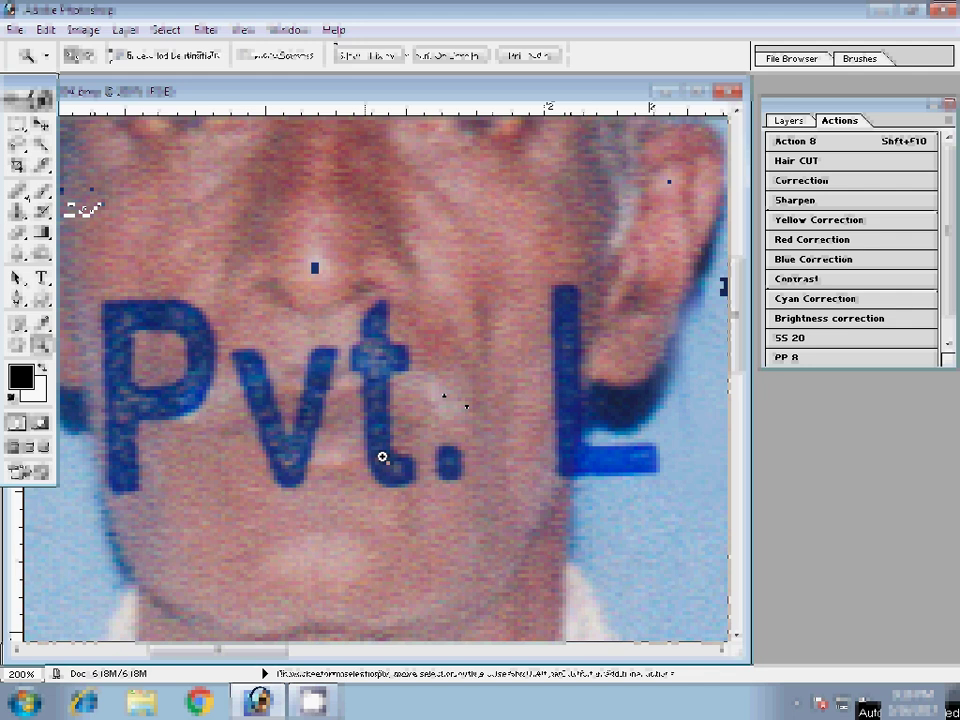
pyautogui.click(382, 457)
pyautogui.press('j')
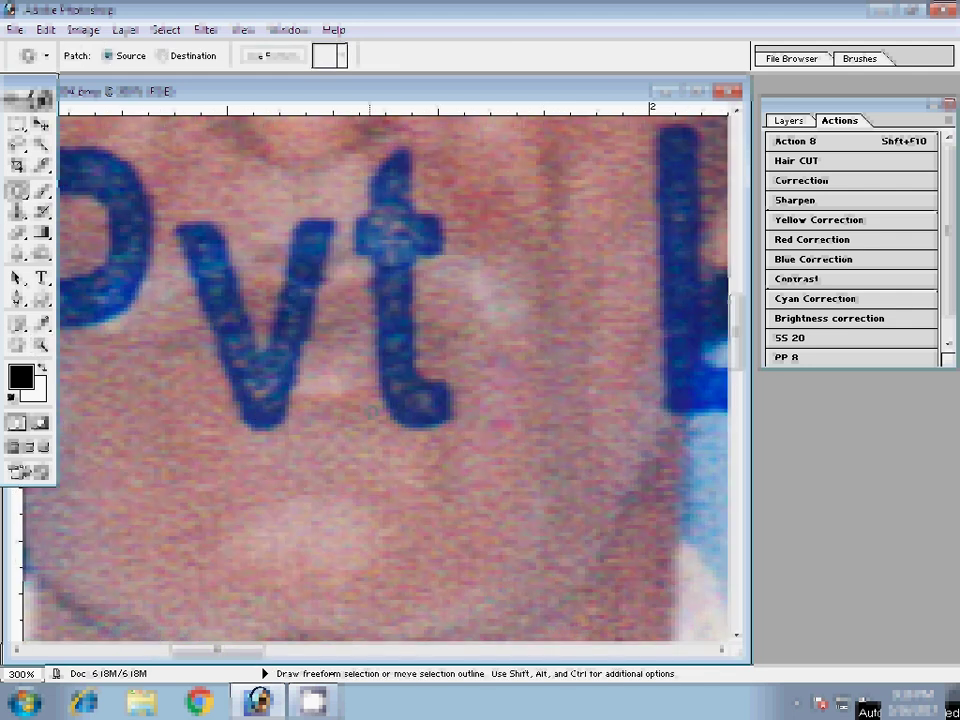
pyautogui.press('space')
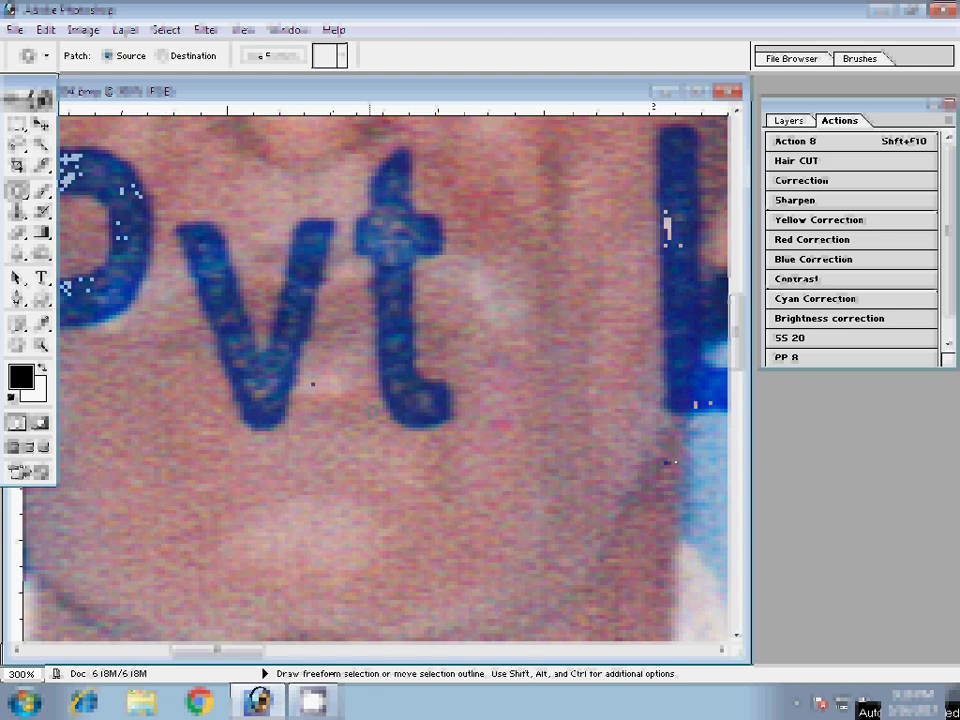
pyautogui.hotkey('ctrl', 'space')
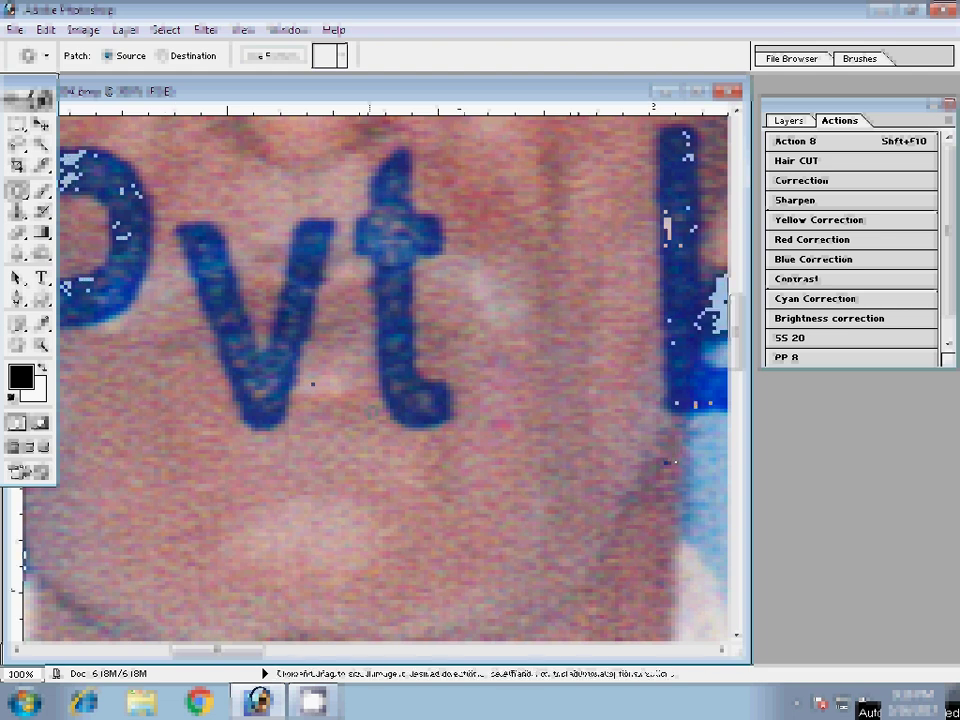
pyautogui.press('z')
pyautogui.keyDown('alt'); pyautogui.click(481, 320); pyautogui.keyUp('alt')
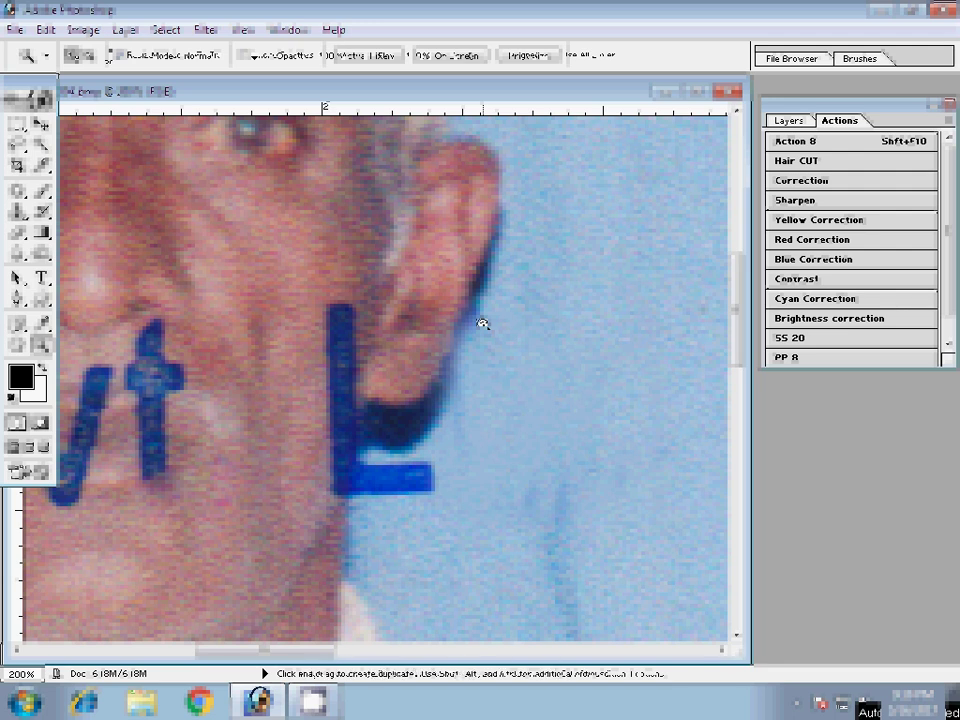
# Step: Clone skin over the stamp's 'L' by the ear and the 'P' on the cheek
pyautogui.press('s')
pyautogui.hotkey('ctrl', 'z')
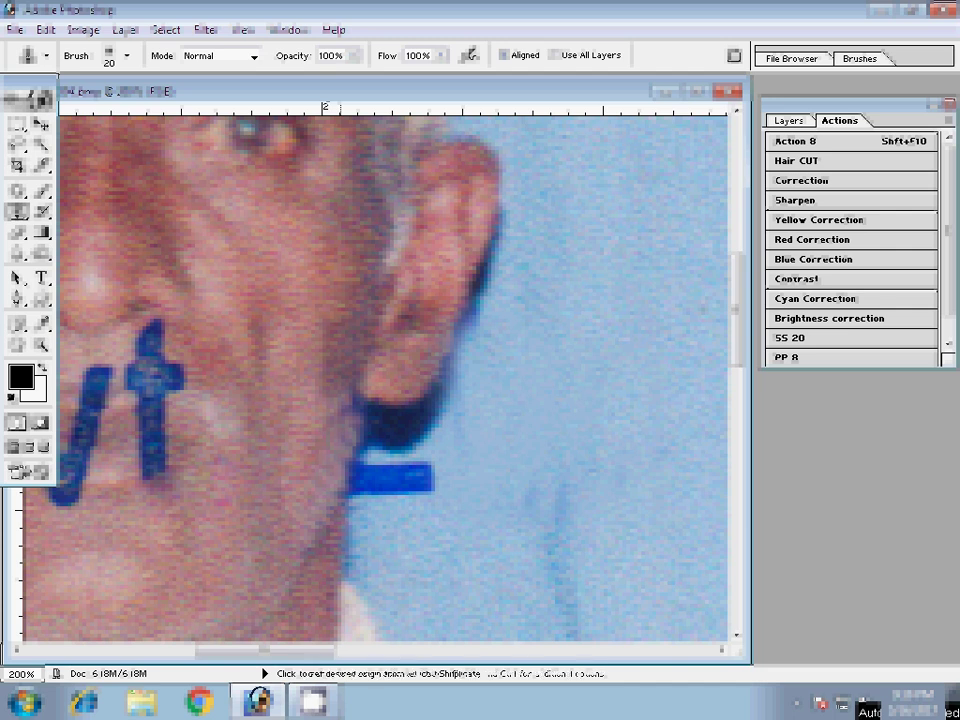
pyautogui.moveTo(410, 422); pyautogui.dragTo(390, 450)
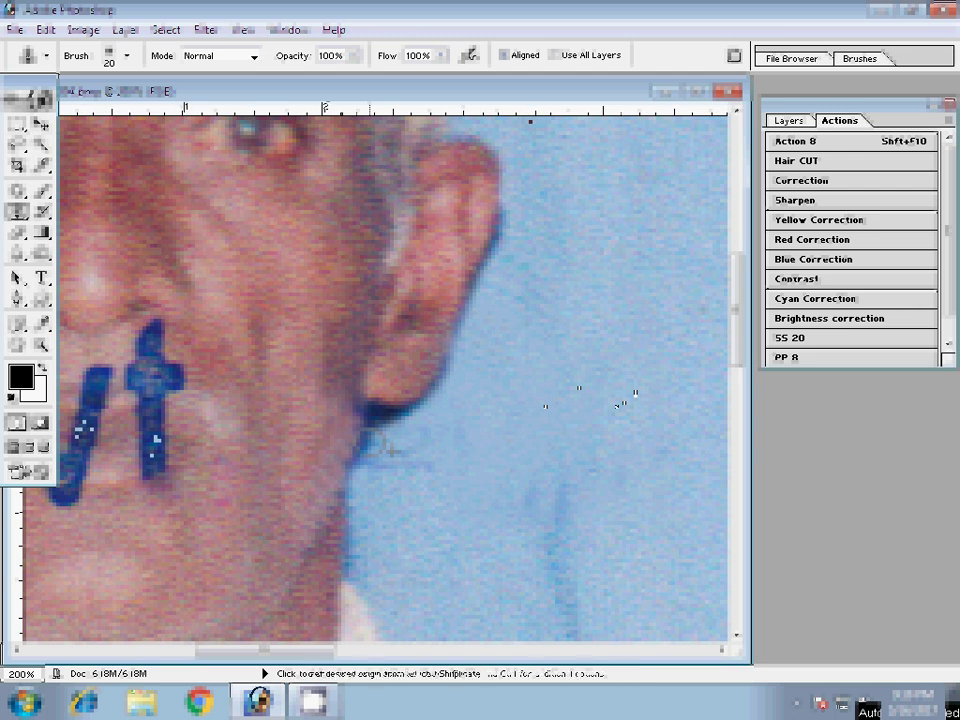
pyautogui.moveTo(390, 450); pyautogui.dragTo(815, 468)
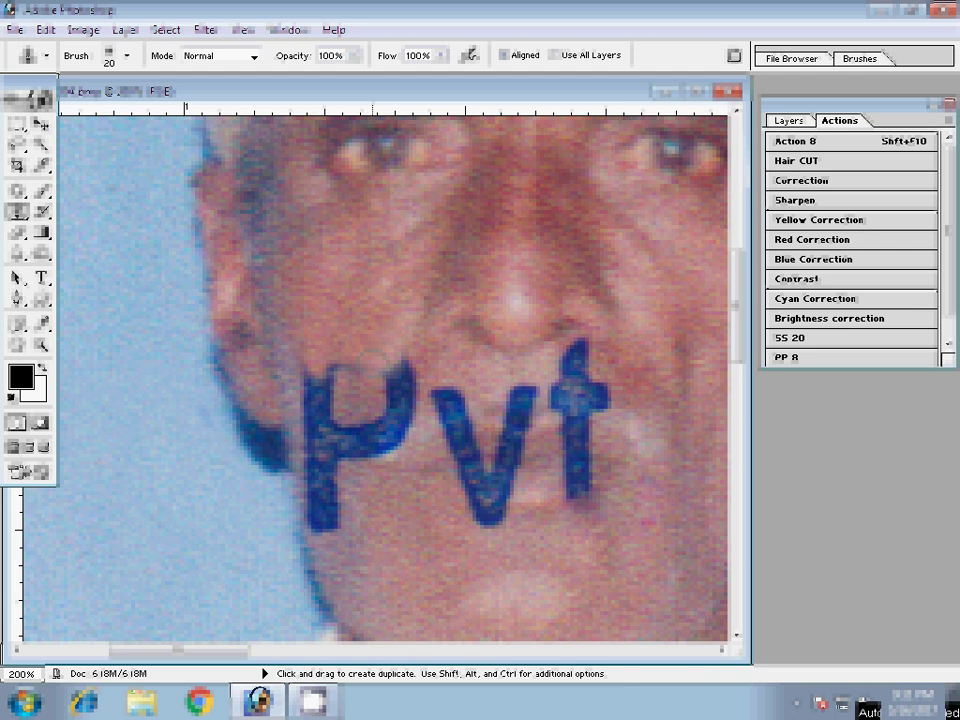
pyautogui.moveTo(330, 368); pyautogui.dragTo(322, 432)
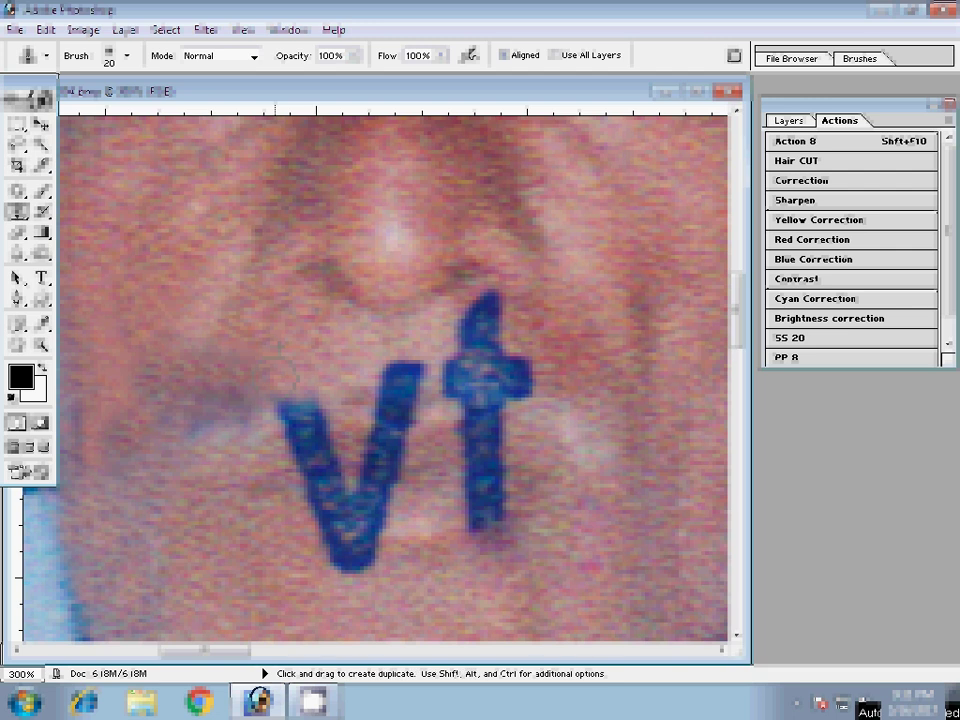
# Step: Clone skin over the remaining 't' and 'v' stamp marks, then zoom out to the face
pyautogui.moveTo(440, 372); pyautogui.dragTo(535, 372)
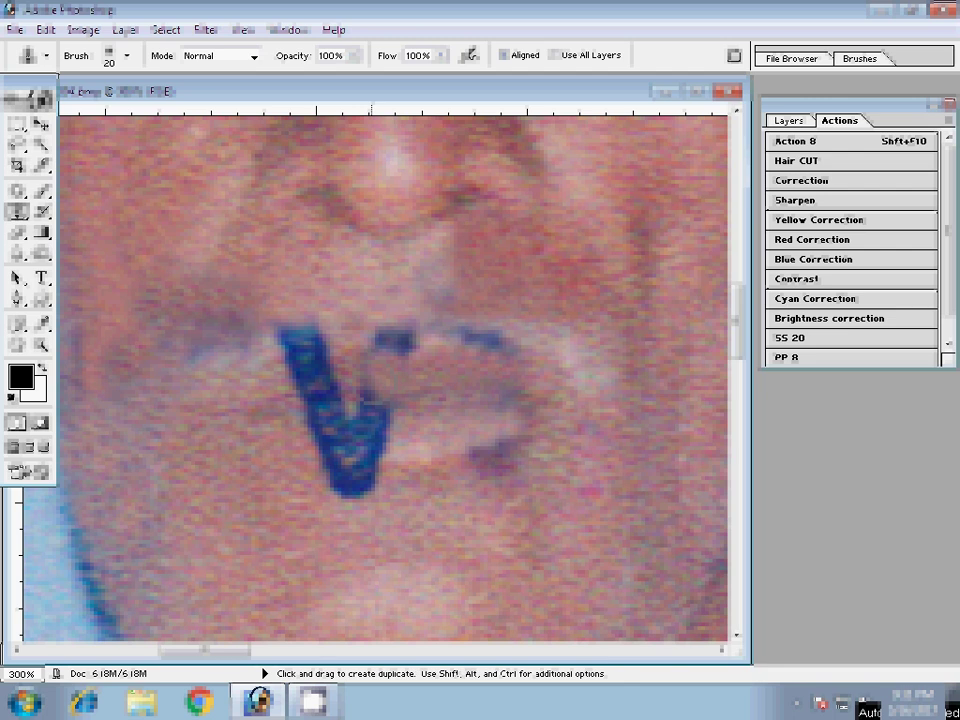
pyautogui.moveTo(200, 350); pyautogui.dragTo(380, 370)
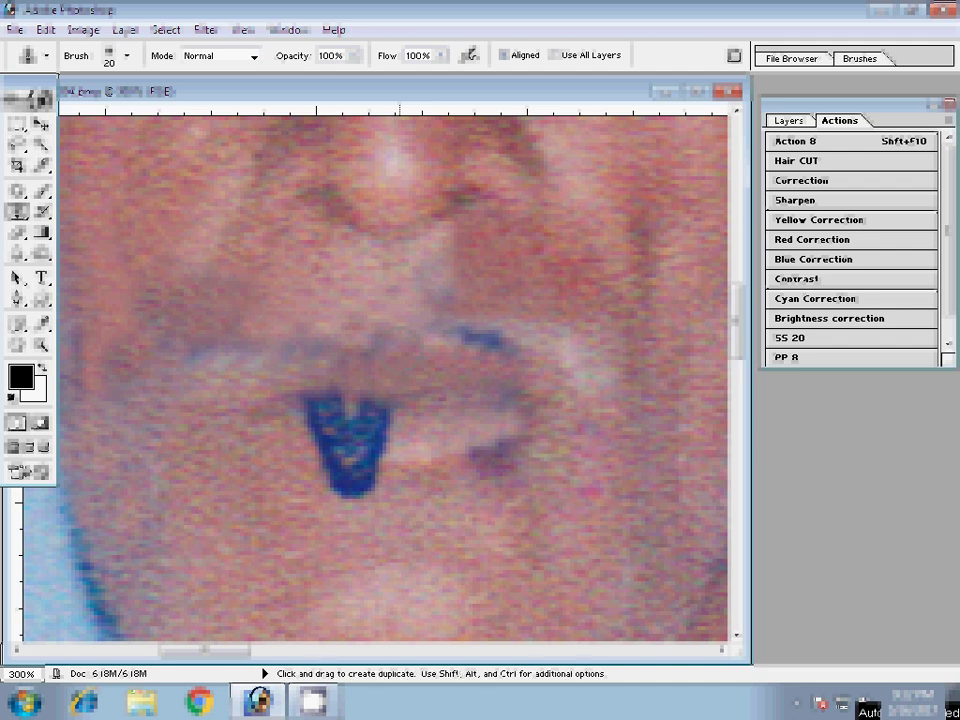
pyautogui.hotkey('ctrl', 'z')
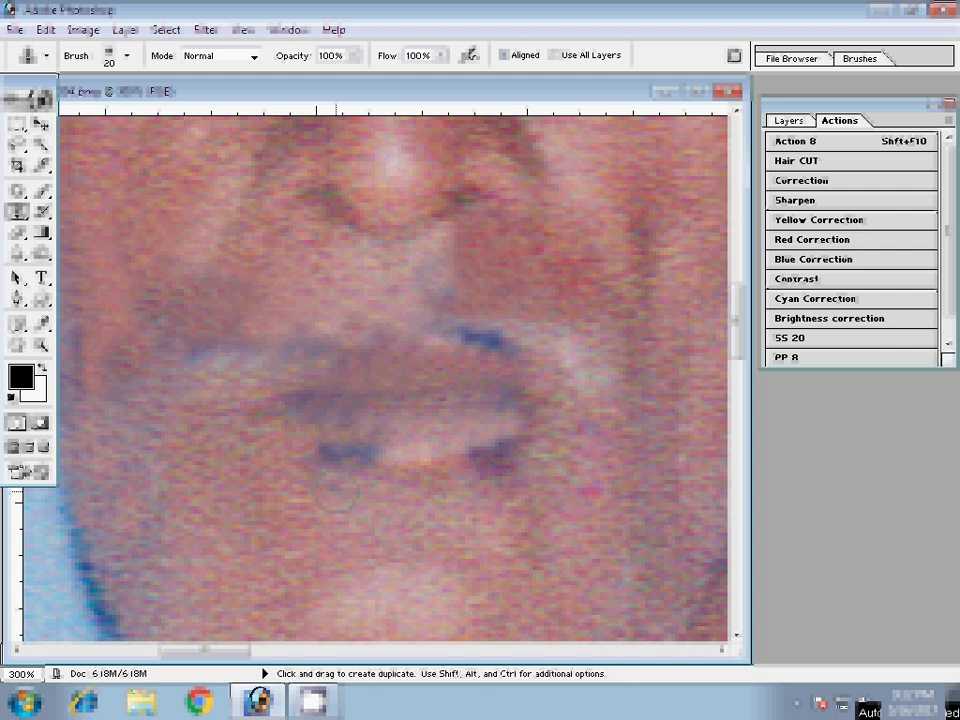
pyautogui.press('z')
pyautogui.click(575, 195)
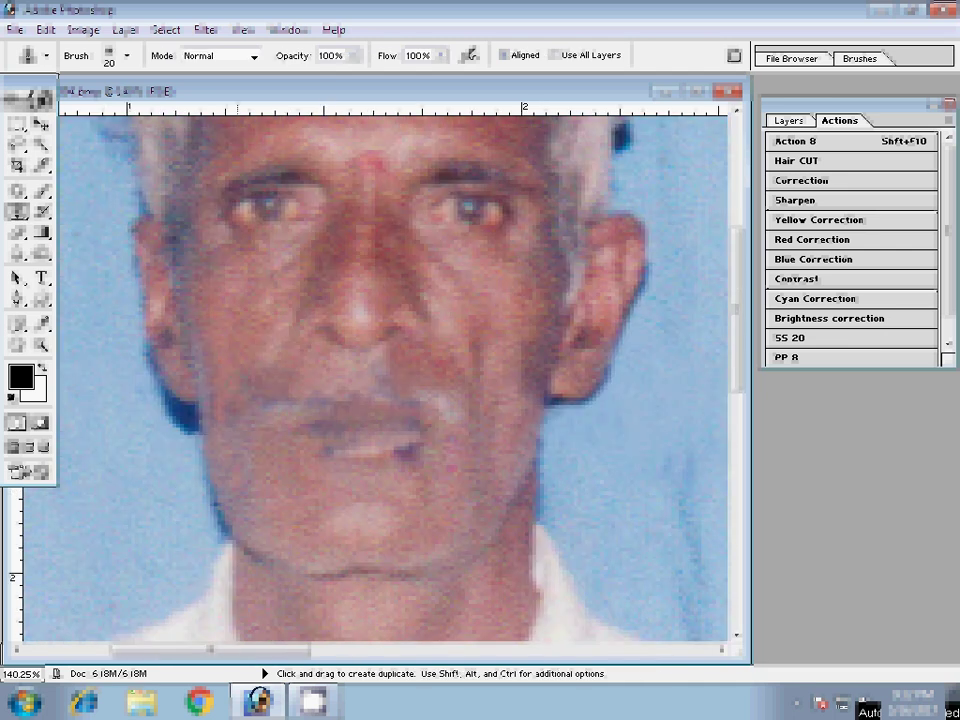
# Step: Clone clean skin texture over the moustache area from several source points
pyautogui.press('alt')
pyautogui.press('alt')
pyautogui.press('alt')
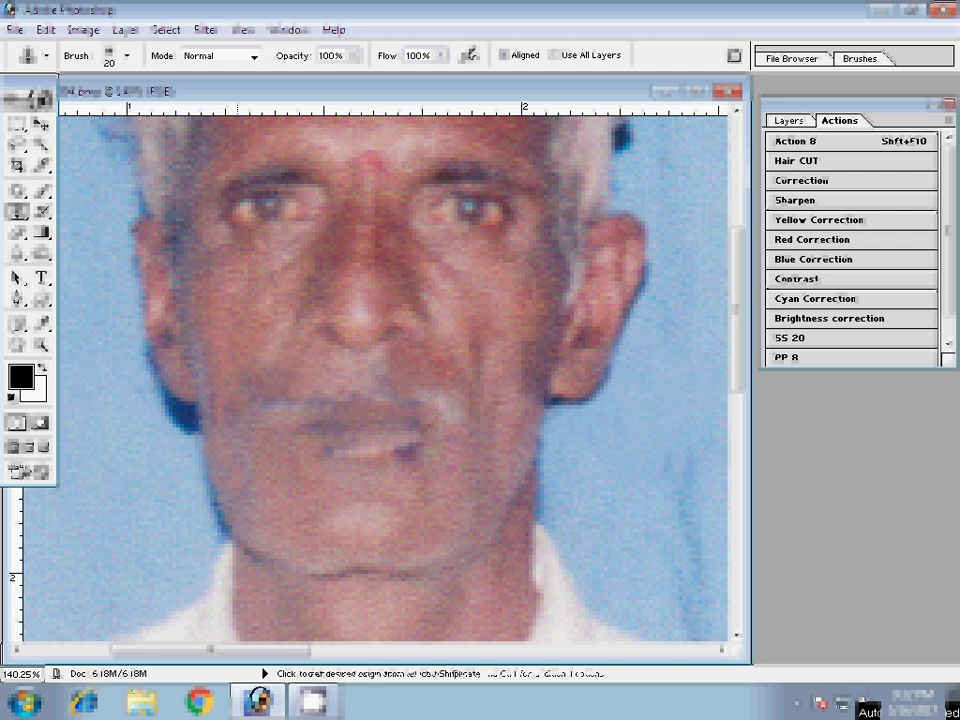
pyautogui.press('alt')
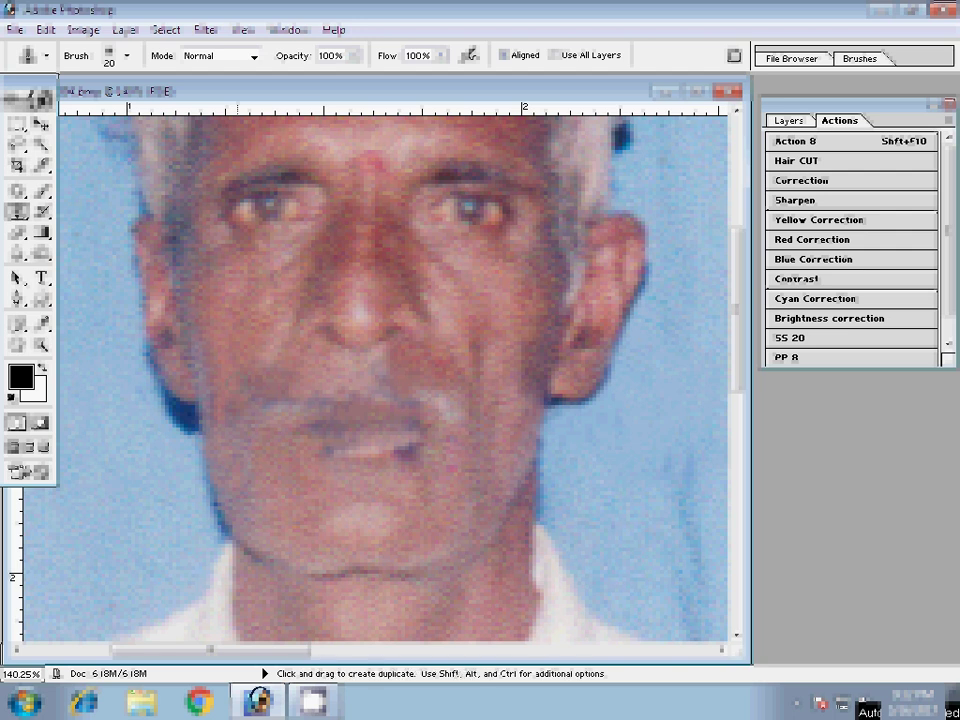
pyautogui.press('alt')
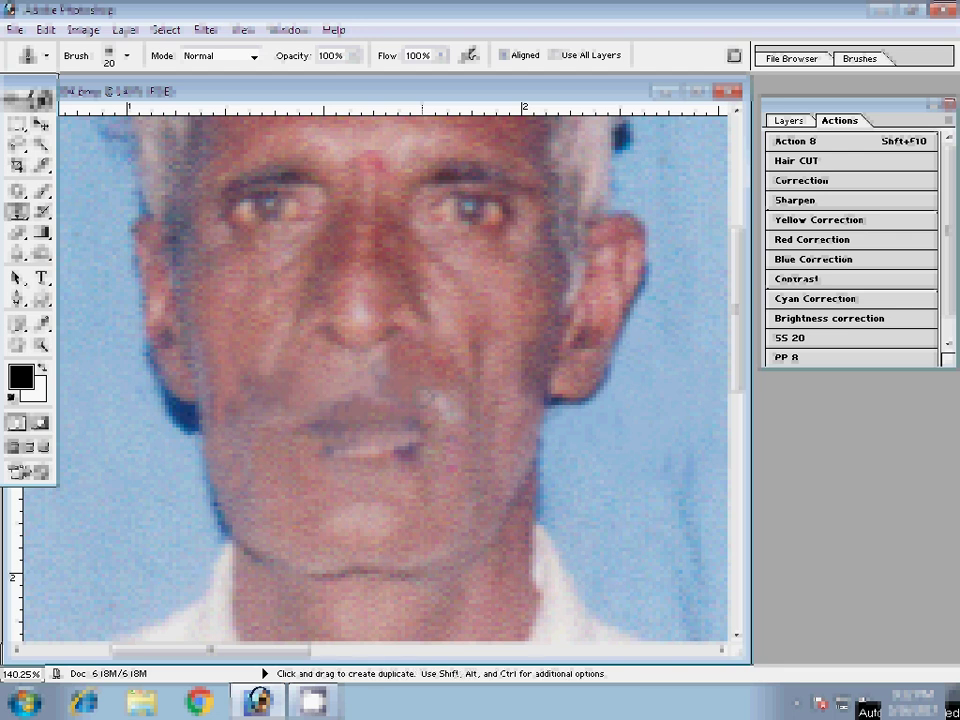
pyautogui.press('alt')
pyautogui.press('alt')
pyautogui.press('alt')
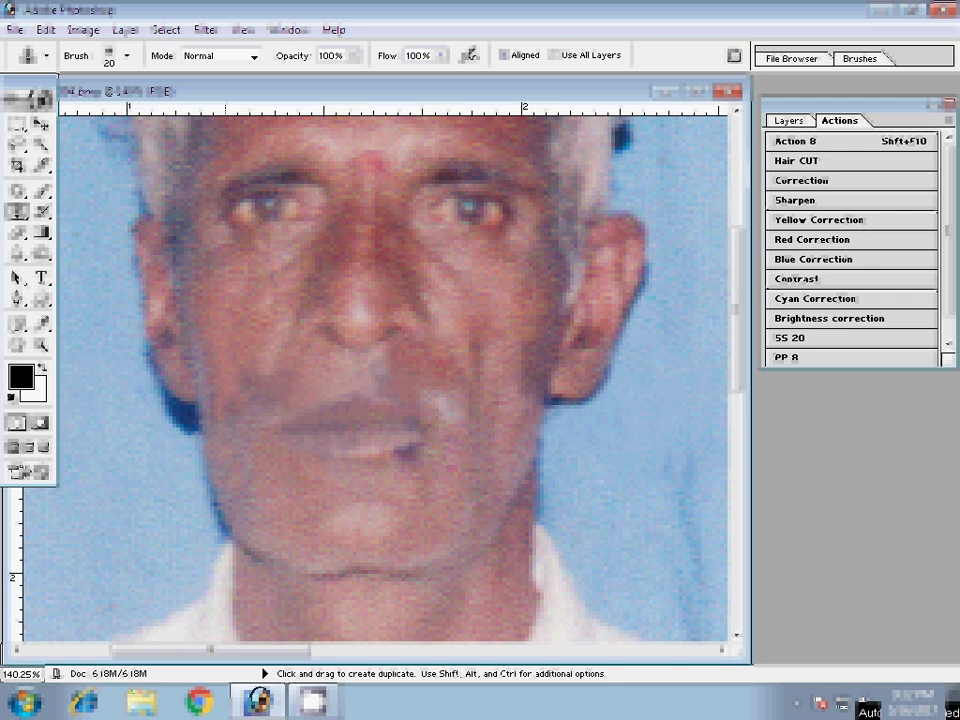
pyautogui.press('alt')
pyautogui.click(17, 192)
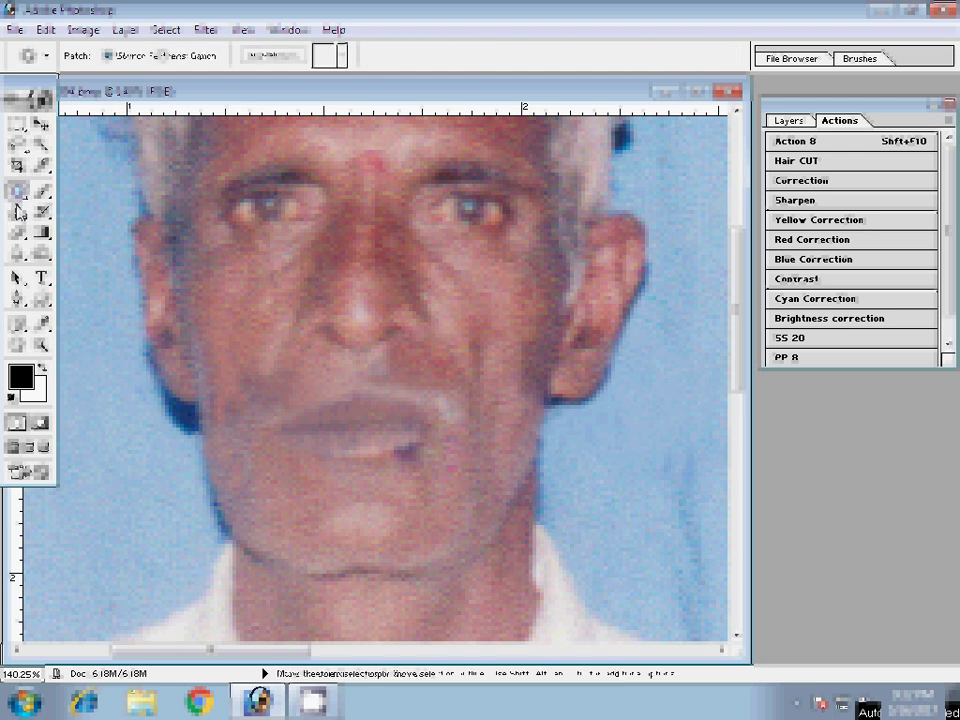
# Step: Copy clean cheek skin onto a new layer and place it over the older man's mouth
pyautogui.moveTo(560, 345); pyautogui.dragTo(475, 345)
pyautogui.hotkey('ctrl', 'j')
pyautogui.press('v')
pyautogui.moveTo(601, 386); pyautogui.dragTo(482, 420)
pyautogui.hotkey('ctrl', 't')
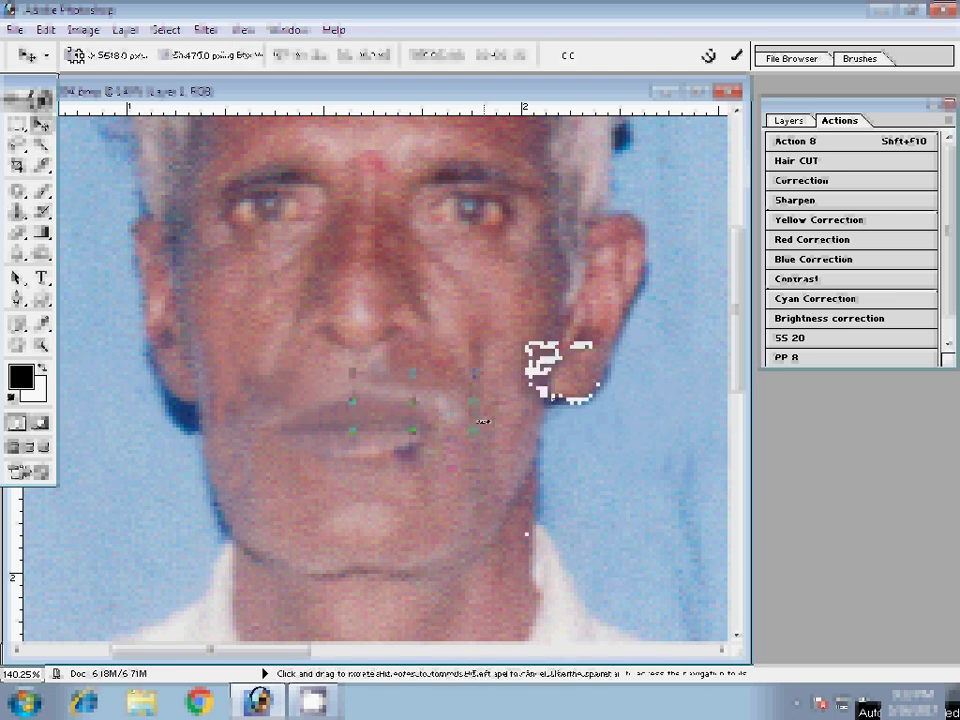
pyautogui.press('Return')
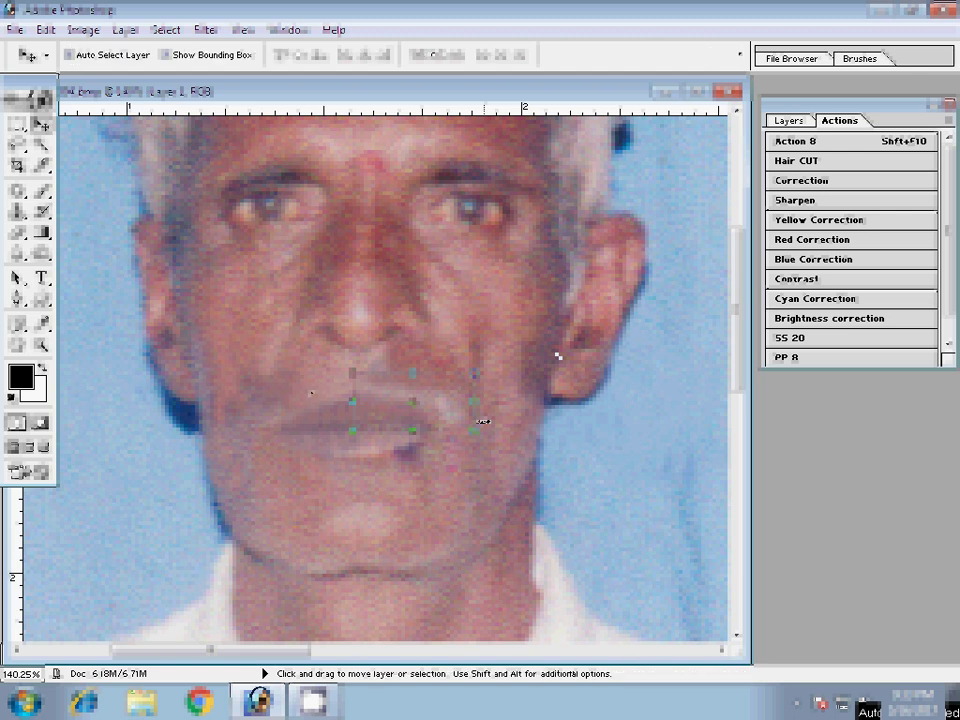
pyautogui.press('s')
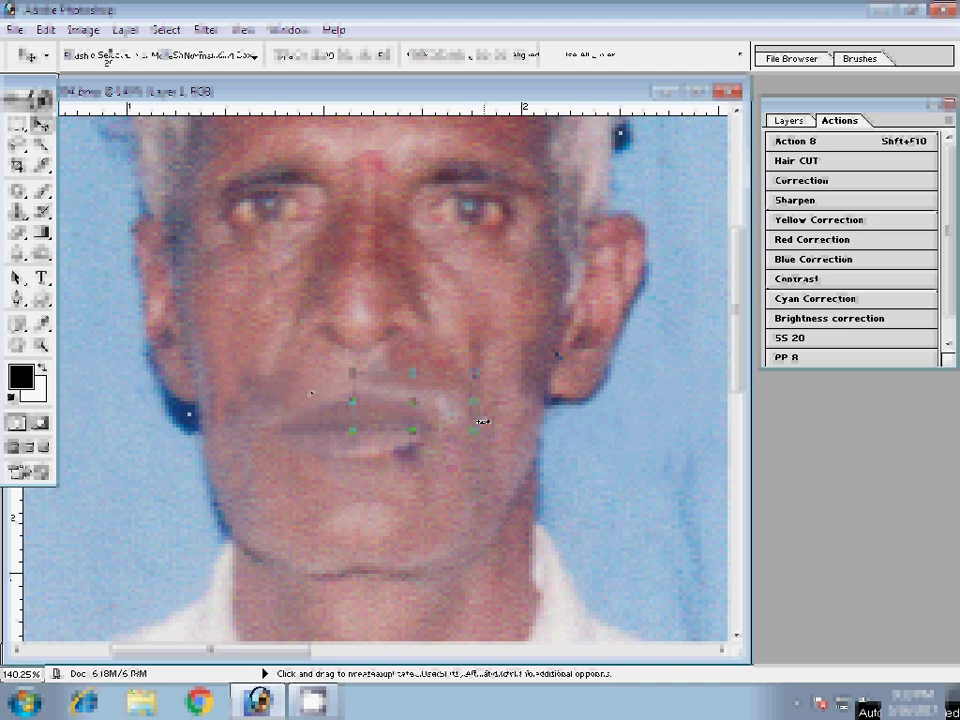
pyautogui.scroll(-2, 481, 422)
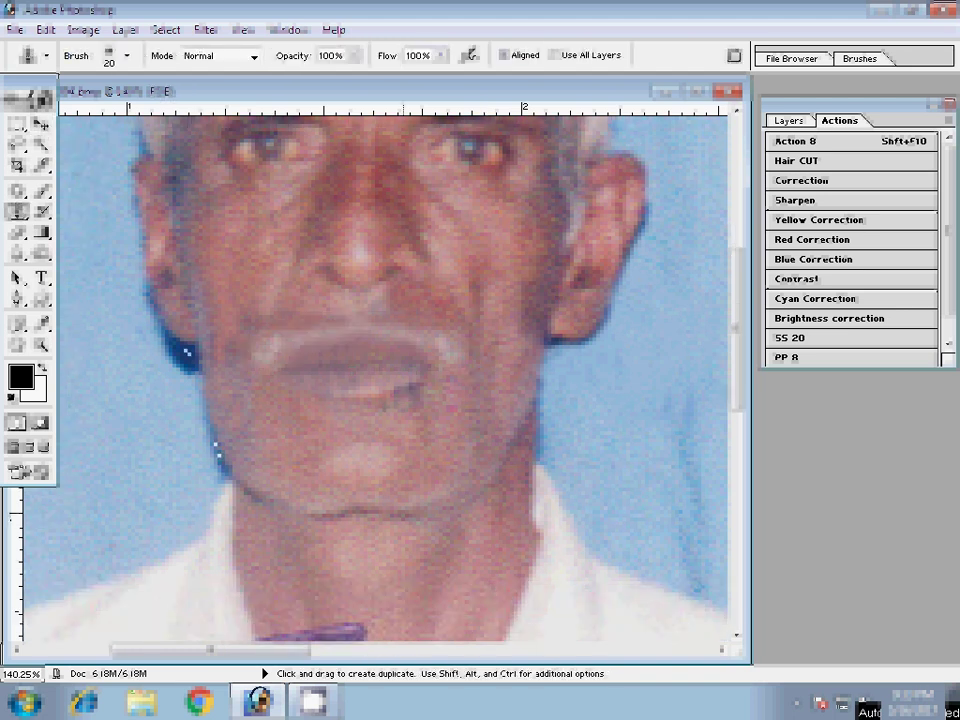
# Step: Clone white shirt texture over the signature's end near the collar
pyautogui.click(188, 358)
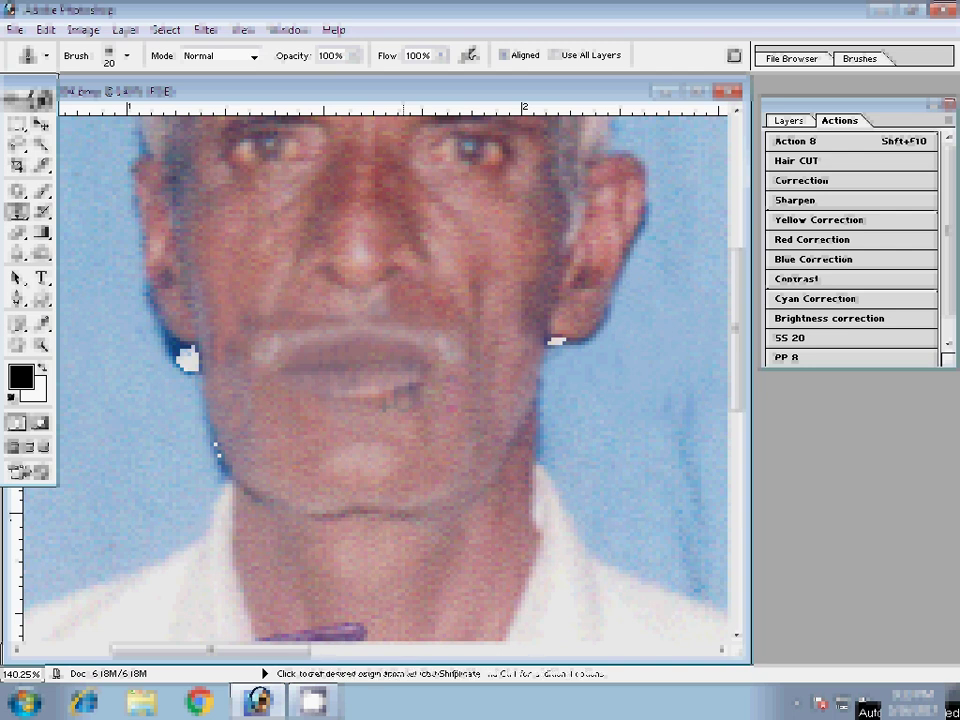
pyautogui.scroll(-5, 188, 357)
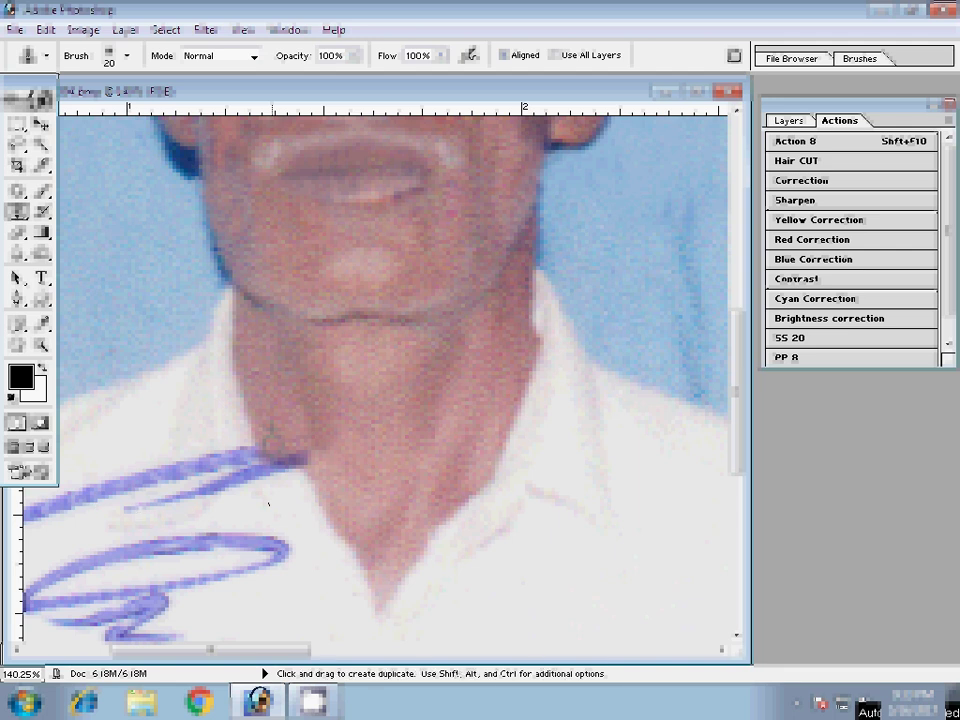
pyautogui.moveTo(300, 457); pyautogui.dragTo(245, 462)
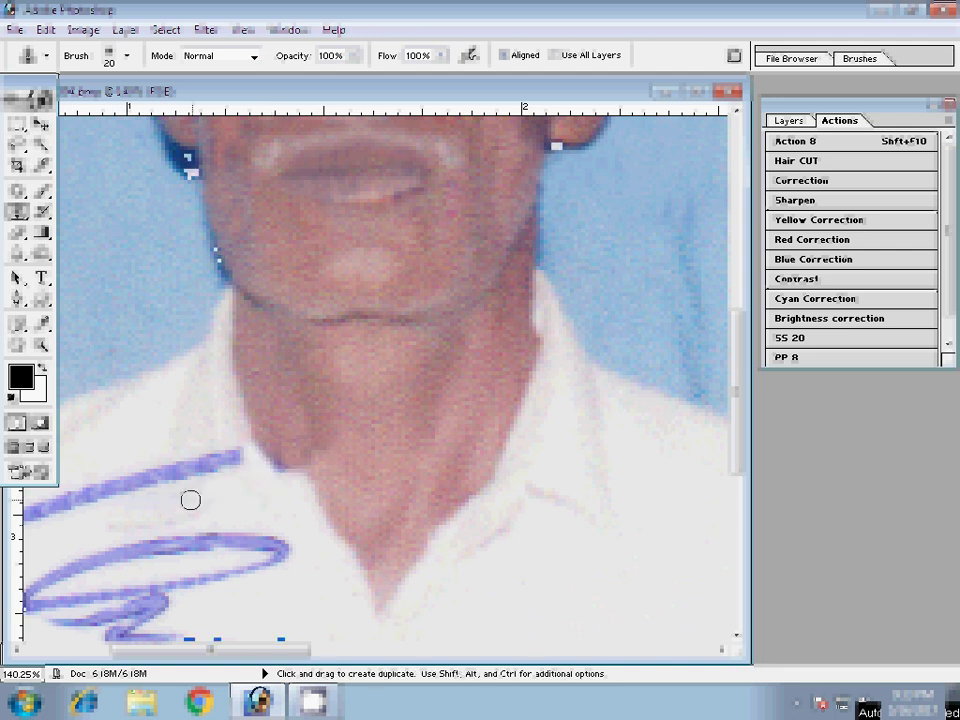
pyautogui.hotkey('shift', 's')
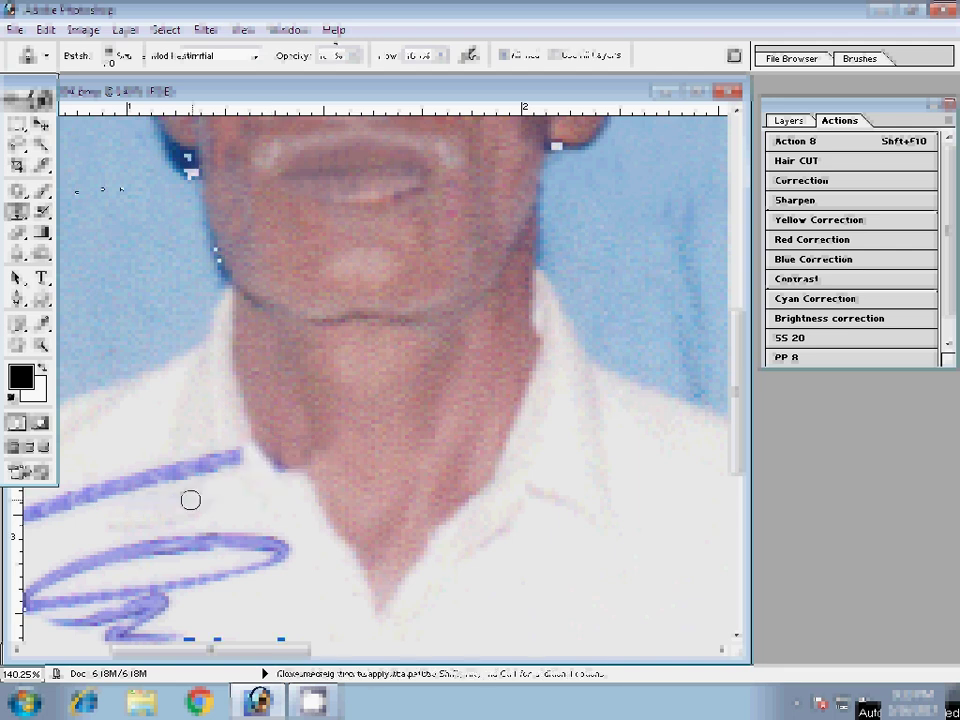
pyautogui.hotkey('shift', 's')
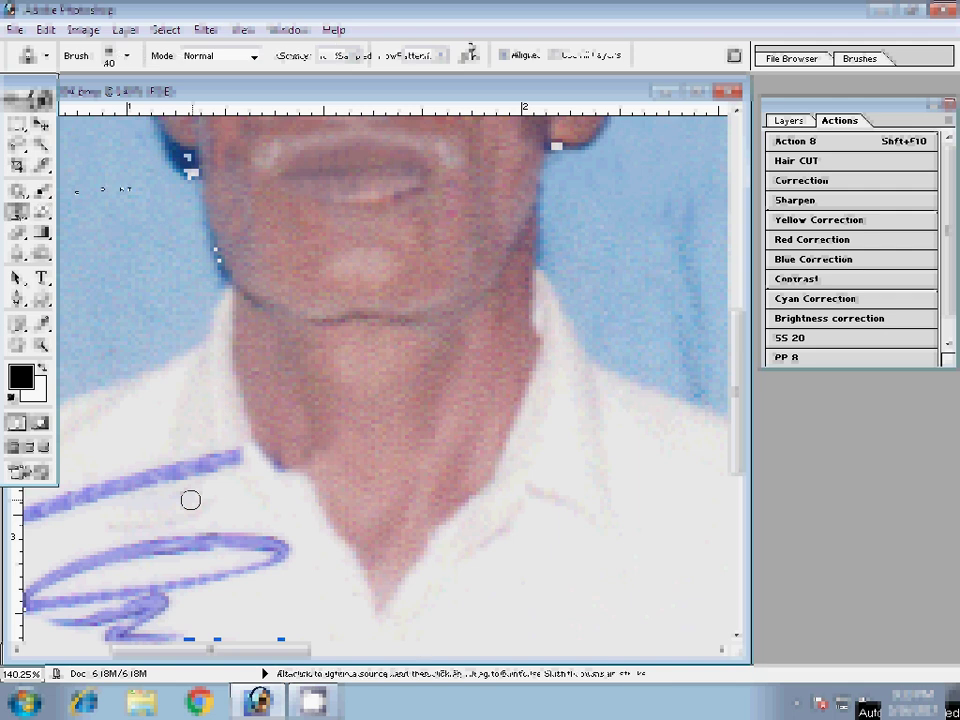
# Step: Outline the signature's lower loop with the Patch tool
pyautogui.press('j')
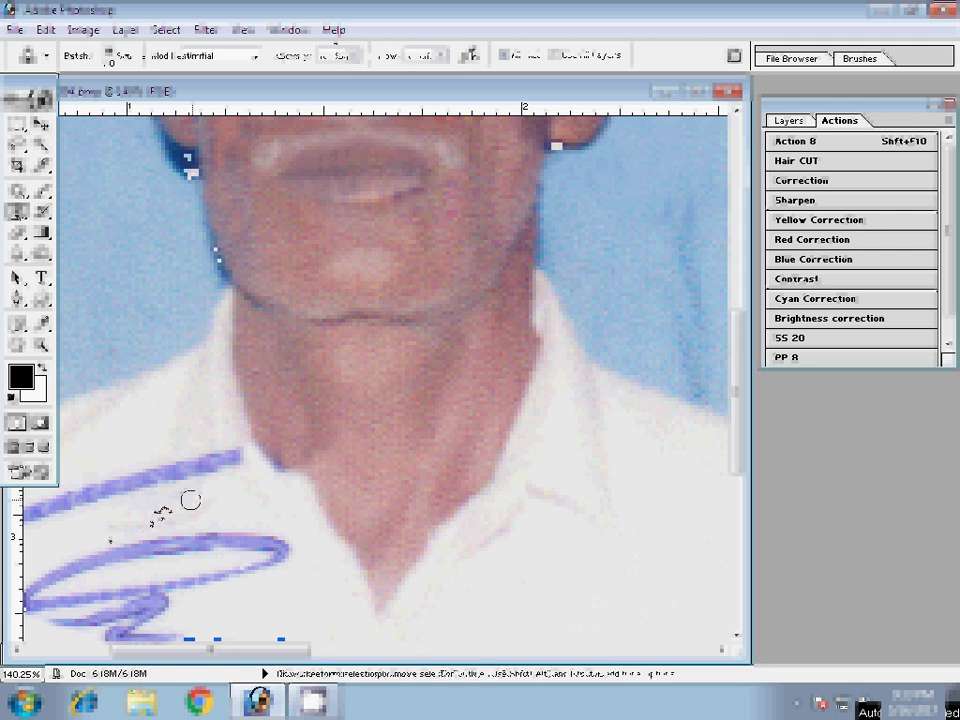
pyautogui.hotkey('shift', 'j')
pyautogui.scroll(-3, 190, 497)
pyautogui.moveTo(290, 462); pyautogui.dragTo(260, 450)
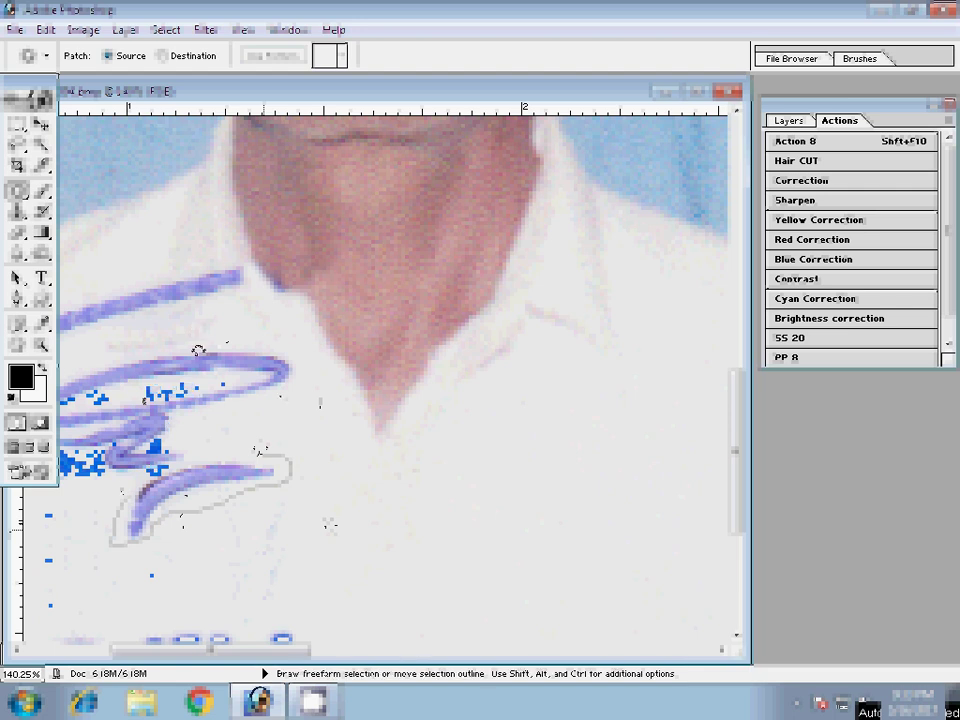
# Step: Clone shirt texture over most of the signature with a larger Clone Stamp brush
pyautogui.hotkey('shift', 'j')
pyautogui.press('s')
pyautogui.scroll(-5, 220, 460)
pyautogui.press(']')
pyautogui.press(']')
pyautogui.press(']')
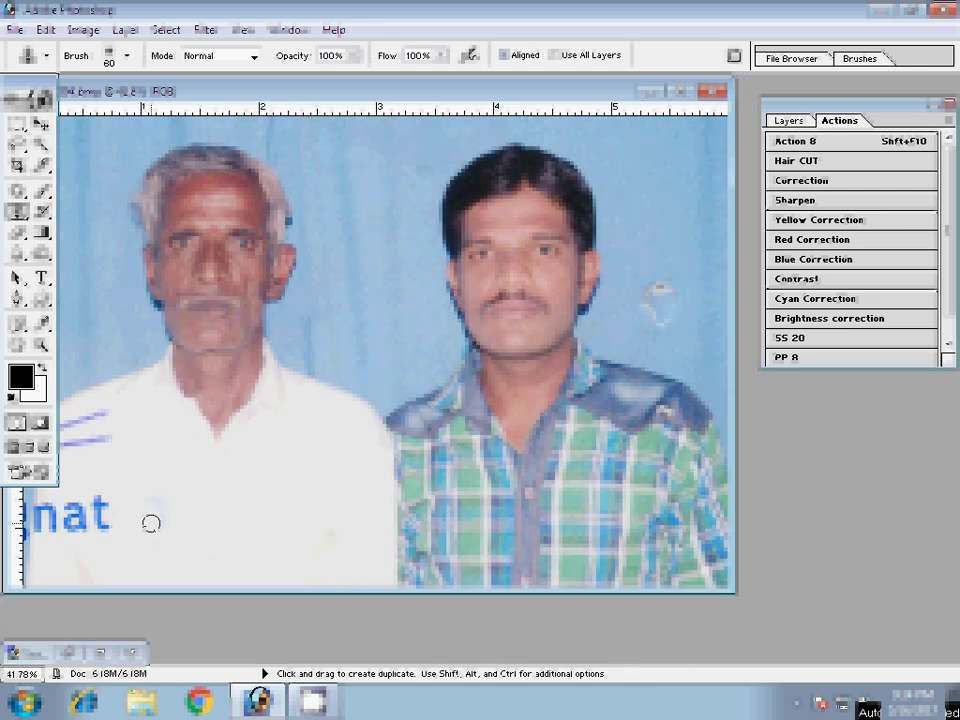
# Step: Enlarge the brush further and clear the last blue streaks near the shirt's left edge
pyautogui.press(']')
pyautogui.press(']')
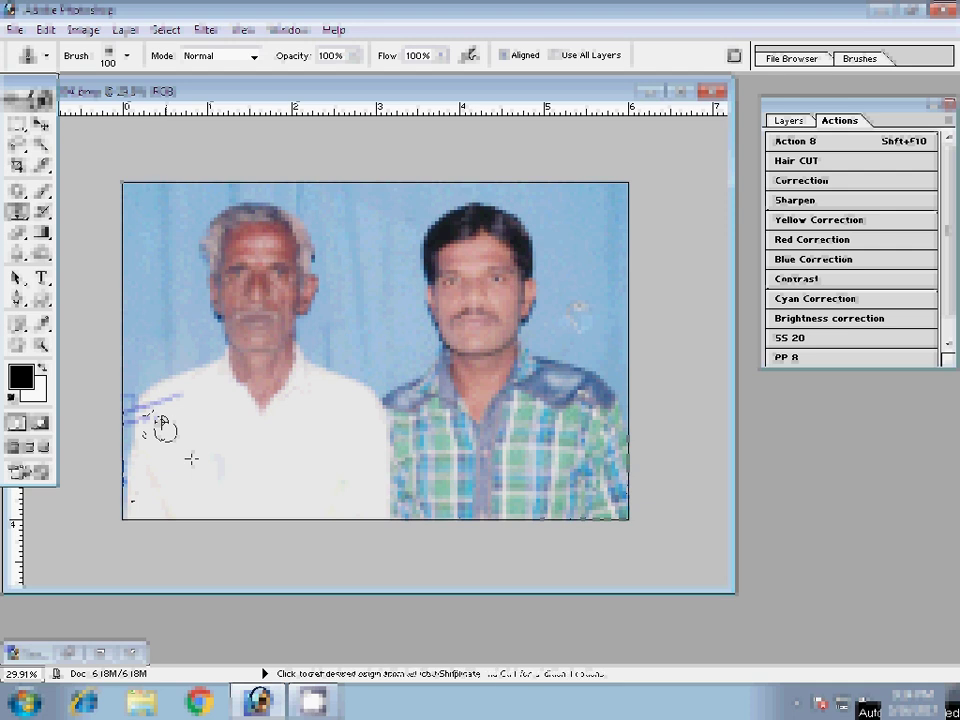
pyautogui.hotkey('ctrl', 'z')
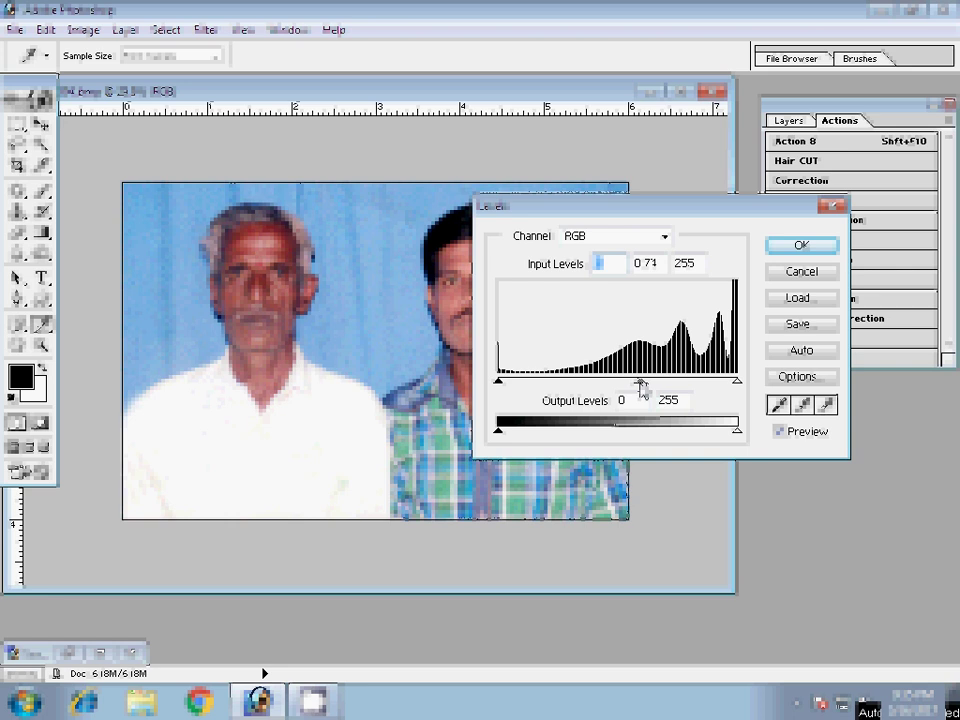
# Step: Move the Levels midtone slider, taking the midtone input below 1.00
pyautogui.moveTo(638, 384); pyautogui.dragTo(643, 385)
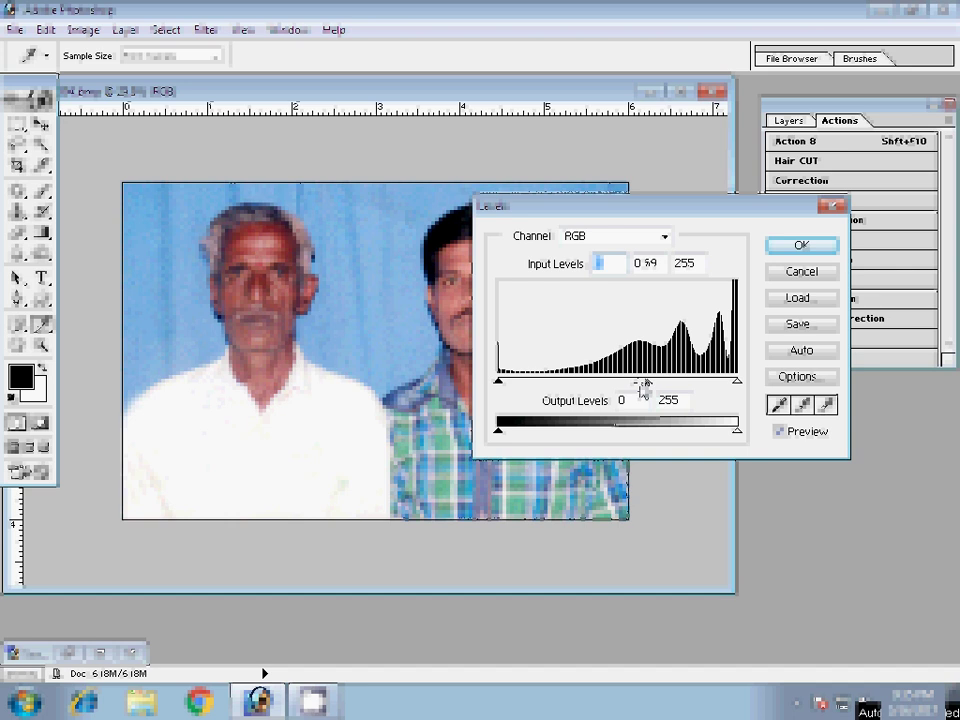